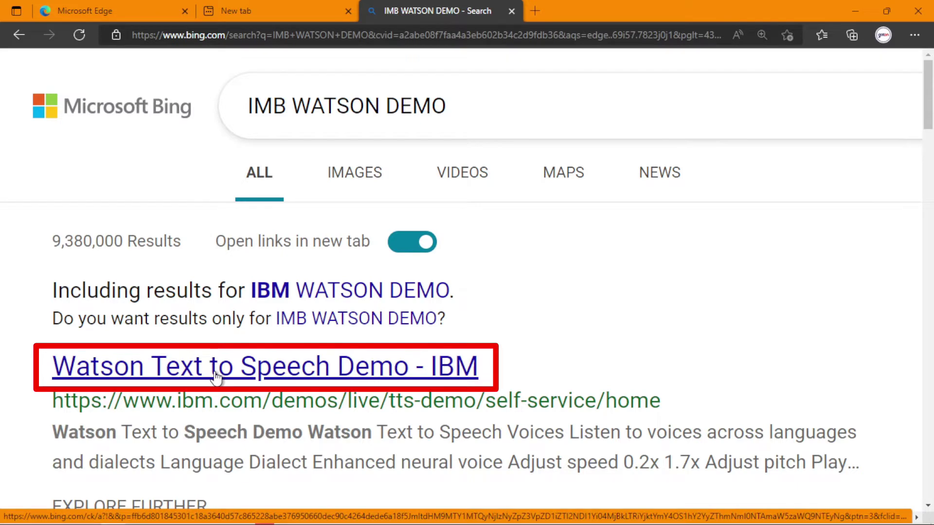
Open the IBM Watson Text to Speech demo and replace its sample text with the script beginning "Do you want to start a You-tube-automation-channel".
click(216, 370)
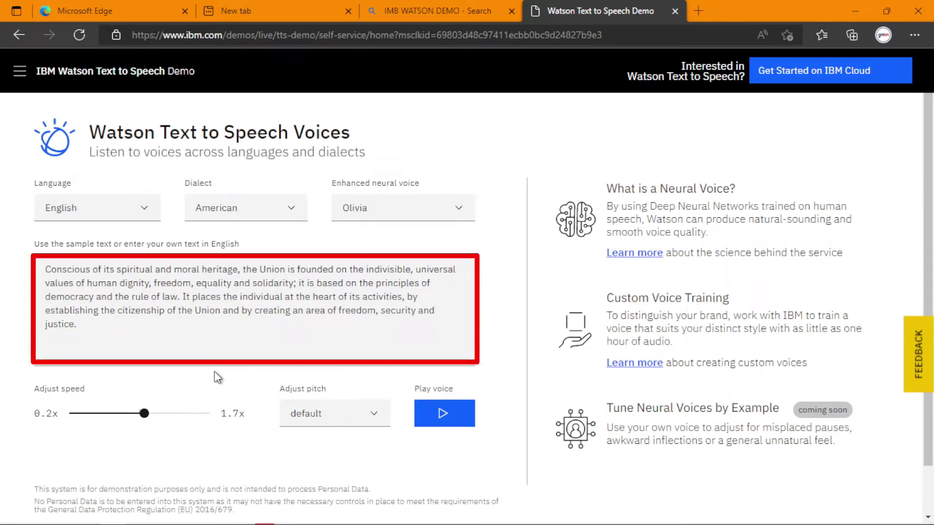
click(157, 326)
key(ctrl+a)
text(Do you want to start a You-tube-automation-channel, but contemplating on where or, exactly how to start? Have no worries. You are at the right place. That's exactly what we do and teach here. We have several channels doing this so we are in the best position to take you through the step by step You-tube-automation strategies. Check out on the first link in our video description.)
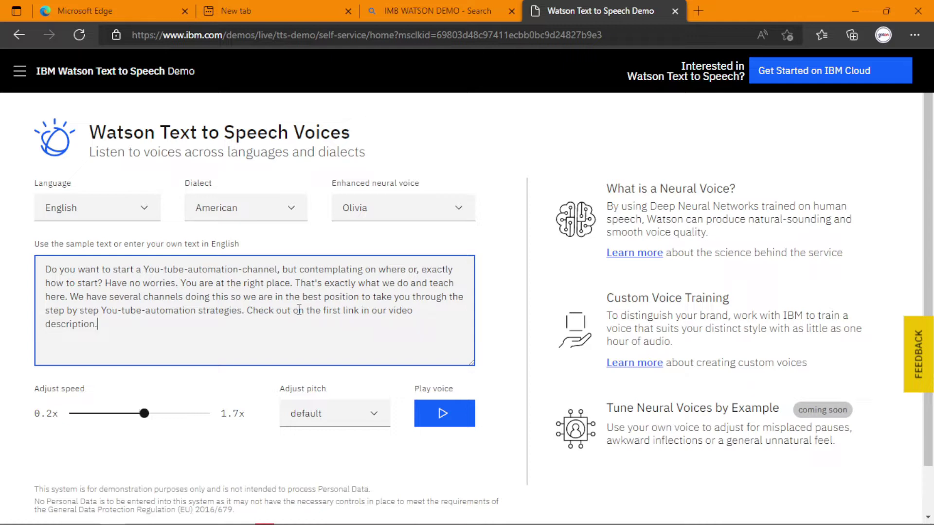
Check the enhanced neural voice choices, keep Olivia, and play the script aloud.
click(458, 212)
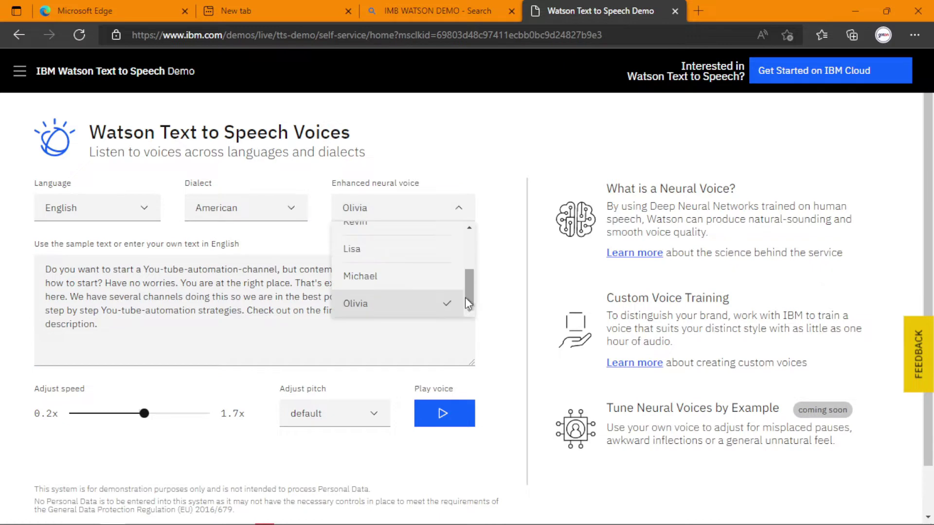
click(497, 365)
click(440, 424)
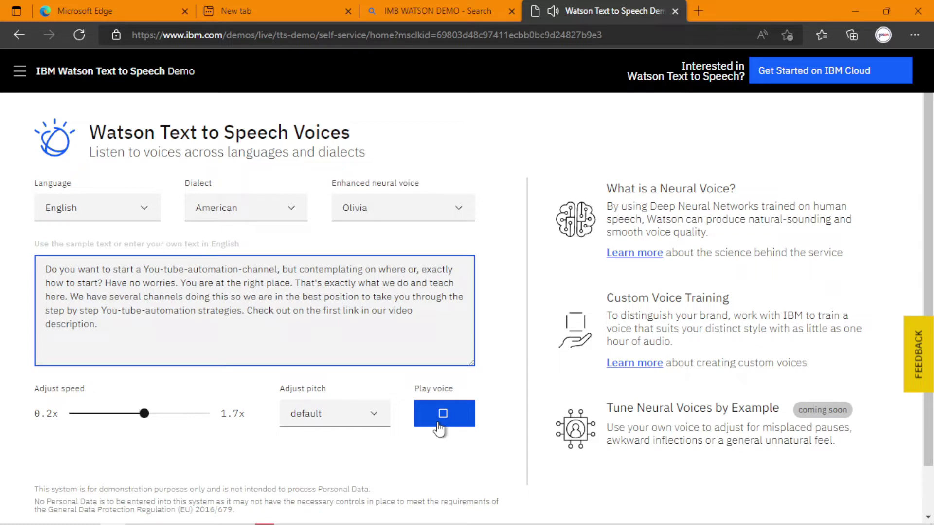
Raise the system volume while listening to the voice preview of the script.
key(XF86AudioLowerVolume)
key(XF86AudioRaiseVolume)
key(XF86AudioRaiseVolume)
key(XF86AudioRaiseVolume)
key(XF86AudioRaiseVolume)
key(XF86AudioRaiseVolume)
key(XF86AudioRaiseVolume)
key(XF86AudioRaiseVolume)
key(XF86AudioRaiseVolume)
key(XF86AudioRaiseVolume)
key(XF86AudioRaiseVolume)
key(XF86AudioRaiseVolume)
key(XF86AudioRaiseVolume)
key(XF86AudioRaiseVolume)
key(XF86AudioRaiseVolume)
key(XF86AudioRaiseVolume)
key(XF86AudioRaiseVolume)
key(XF86AudioRaiseVolume)
key(XF86AudioRaiseVolume)
key(XF86AudioRaiseVolume)
key(XF86AudioRaiseVolume)
click(439, 427)
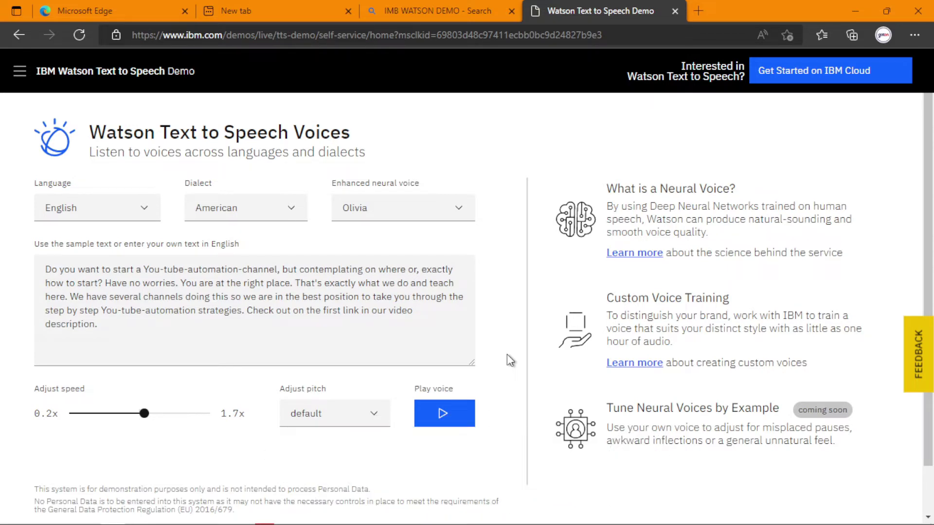
Search the web for BALABOLKA in a new browser tab and open the Softonic download page.
click(699, 12)
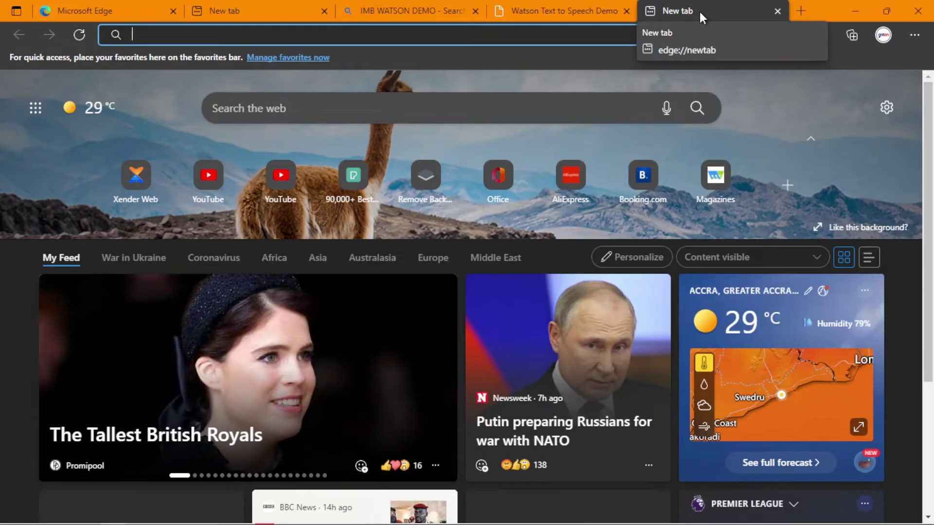
text(BALABOLKA)
key(Return)
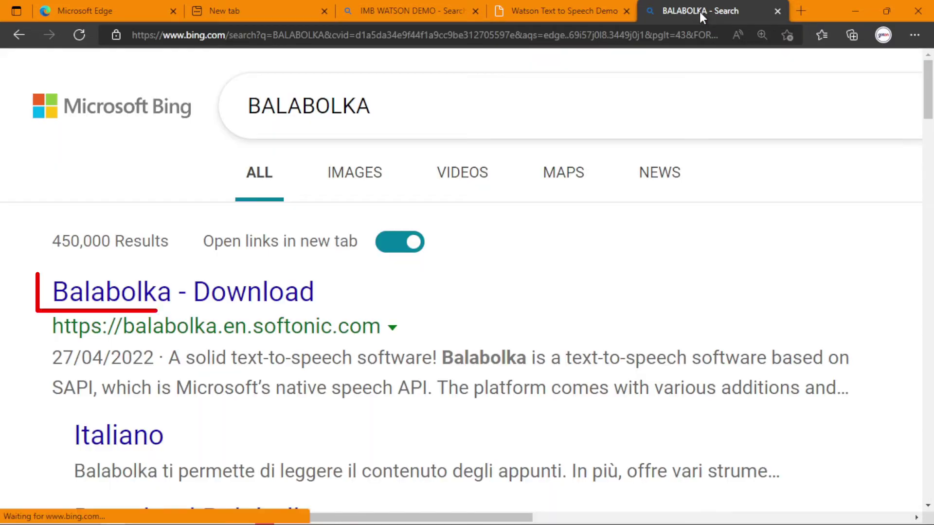
click(260, 298)
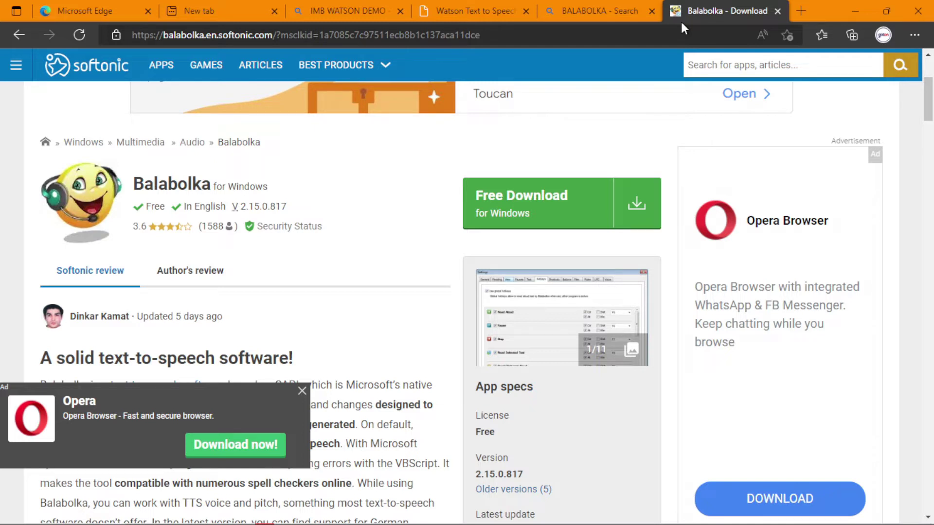
Minimize both browser windows, launch Balabolka from the desktop, and open its online TTS service window.
click(859, 14)
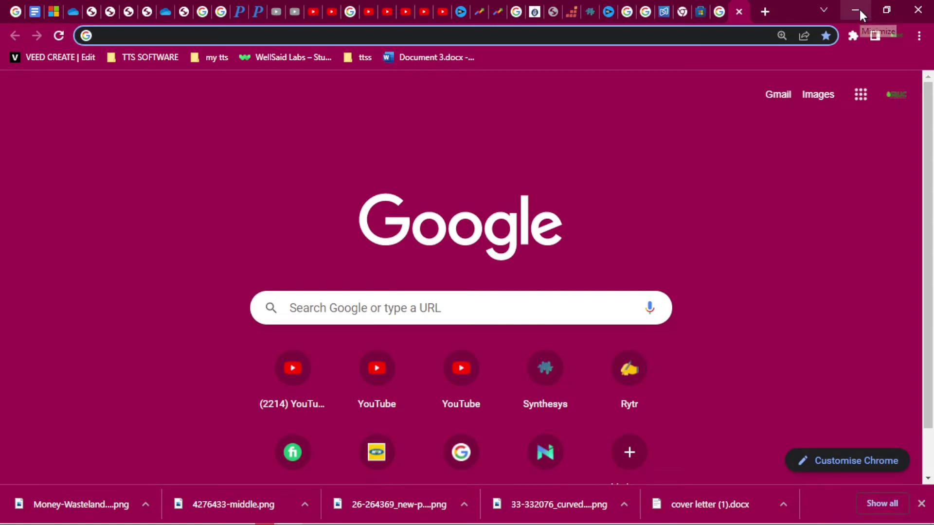
click(860, 8)
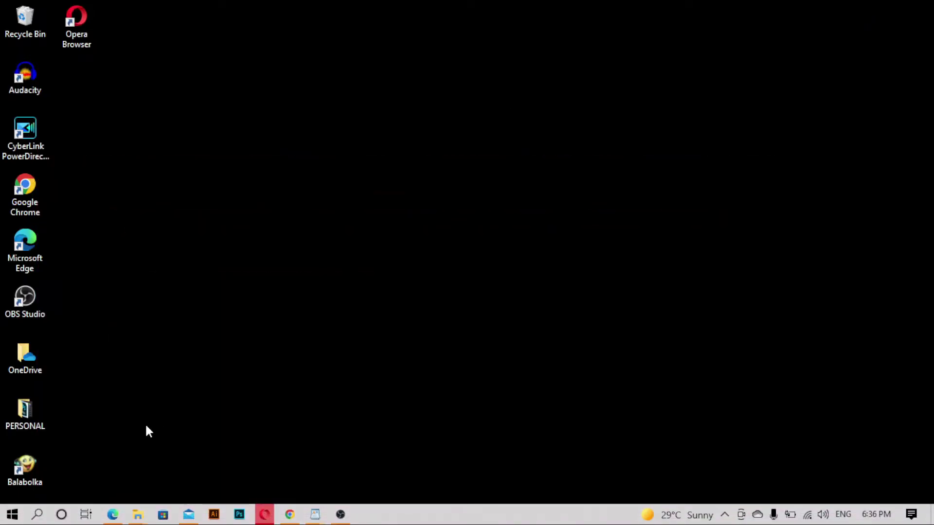
double_click(31, 471)
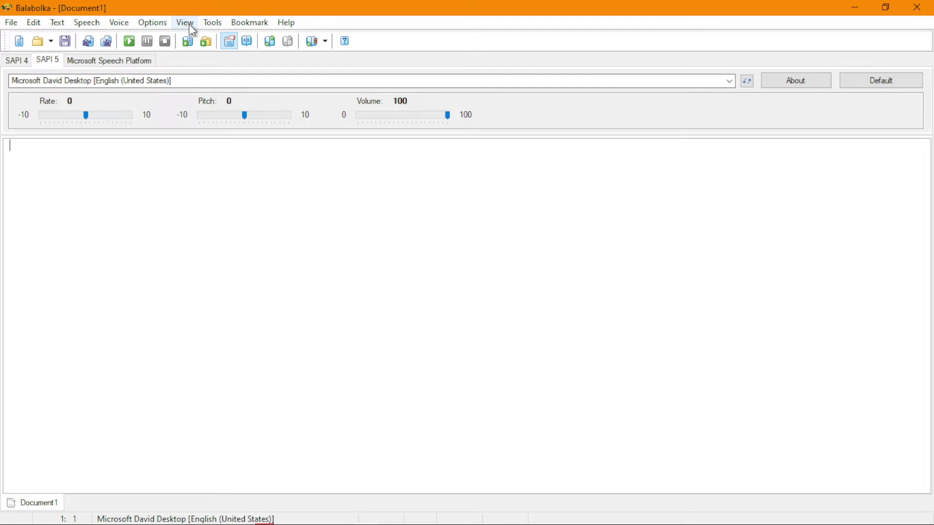
click(214, 23)
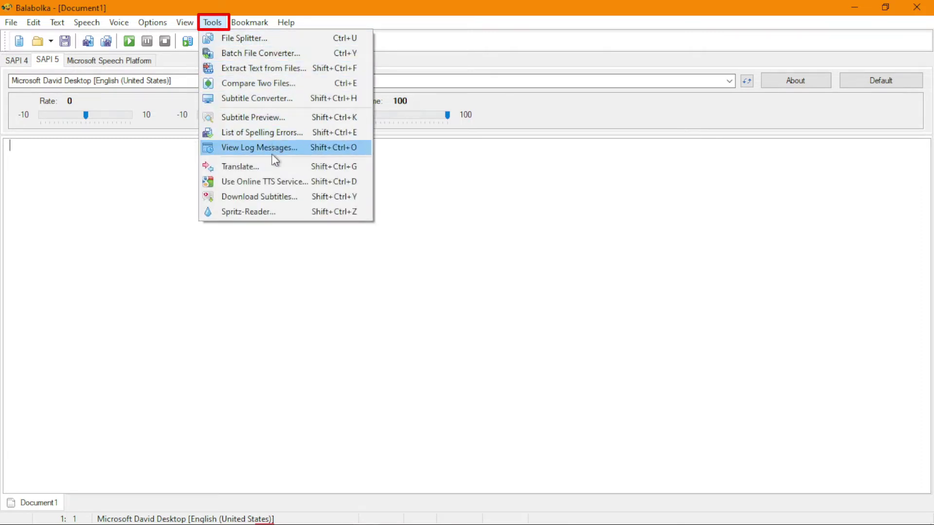
click(305, 183)
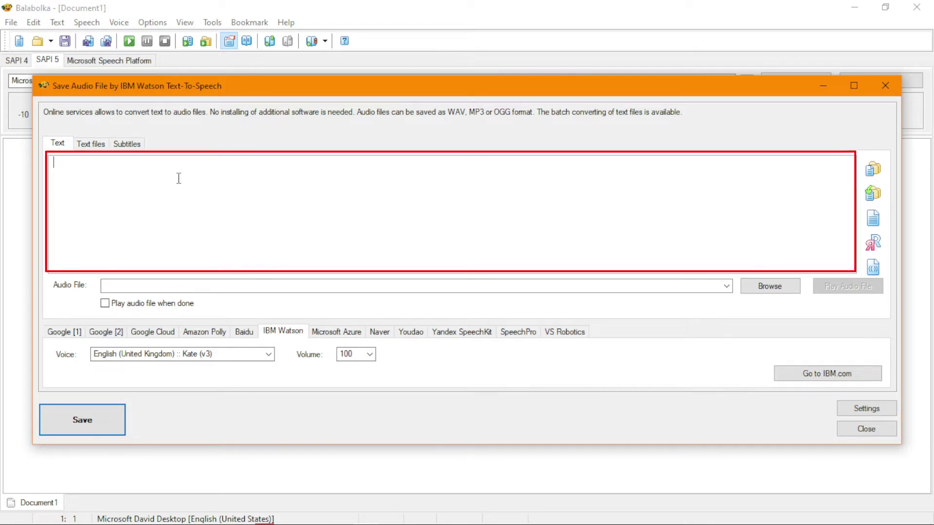
Enter the same YouTube automation script as the text, name the audio file YOUTUBE1, and save it with the IBM Watson service.
text(Do you want to start a You-tube-automation-channel, but contemplating on where or, exactly how to start? Have no worries. You are at the right place. That's exactly what we do and teach here. We have several channels doing this so we are in the best position to take you through the step by step You-tube-automation strategies. Check out on the first link in our video description.)
click(489, 285)
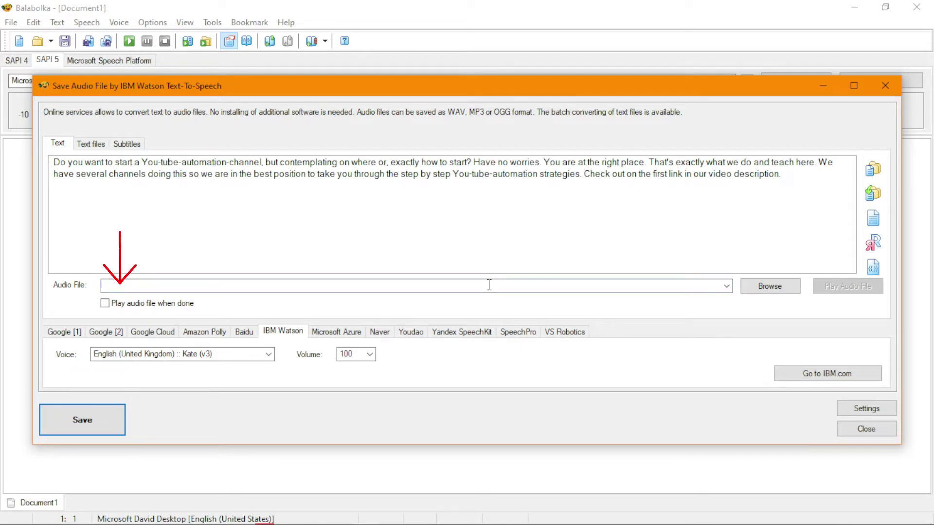
text(YOUTUBE)
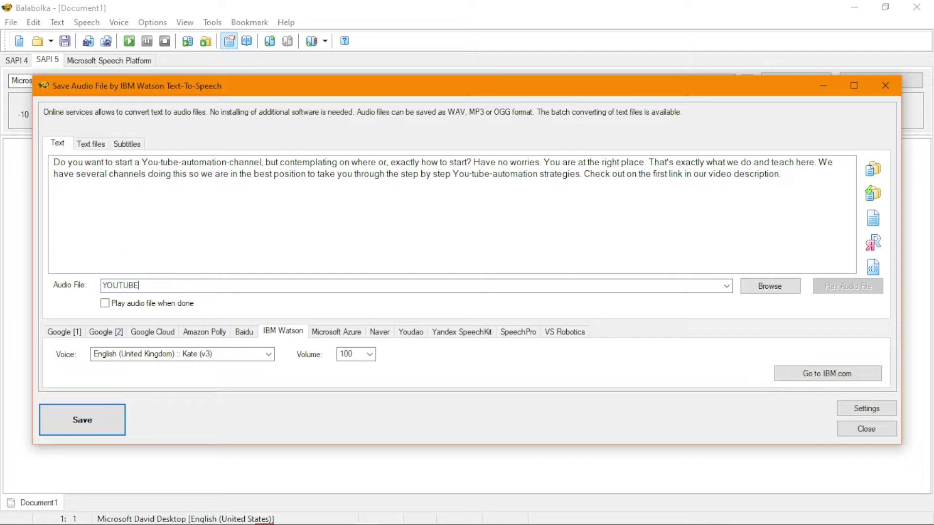
text(1)
click(95, 422)
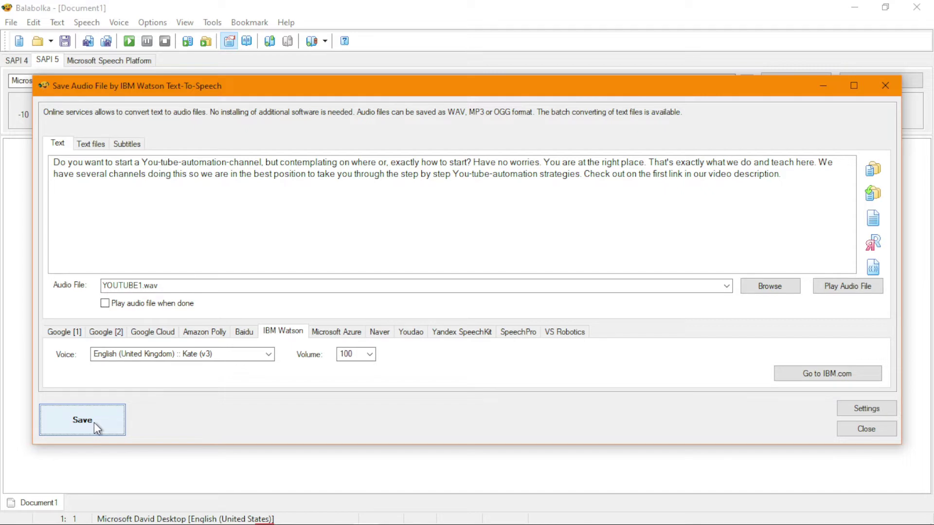
Minimize the Balabolka window, play the saved YOUTUBE1 audio from the desktop, and minimize the music player.
click(819, 85)
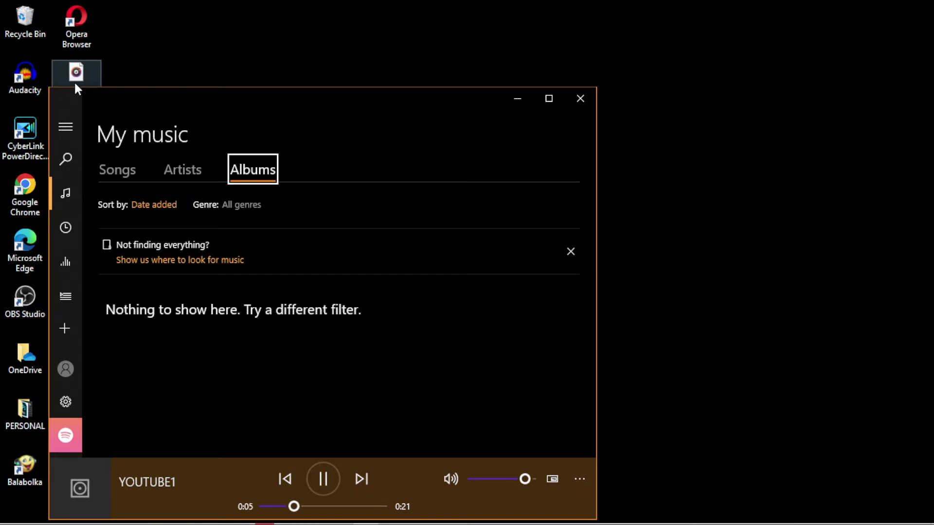
click(518, 98)
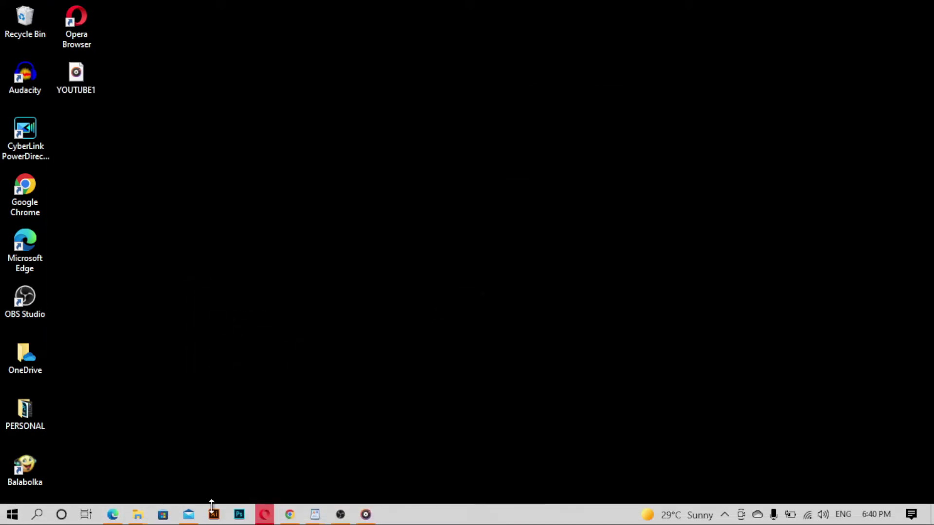
Restore Balabolka, set the IBM Watson voice to English (United States) :: Olivia (v3), and save the YOUTUBE1.wav audio again.
click(725, 514)
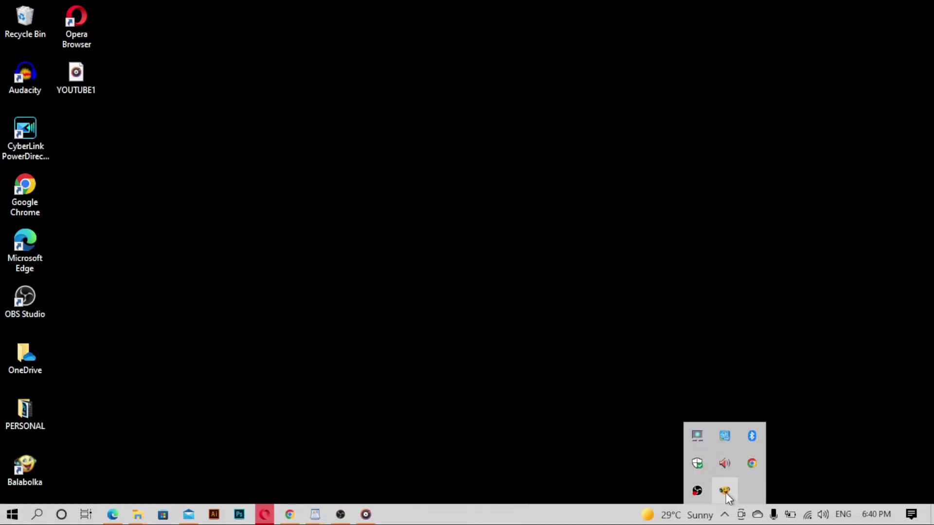
click(726, 492)
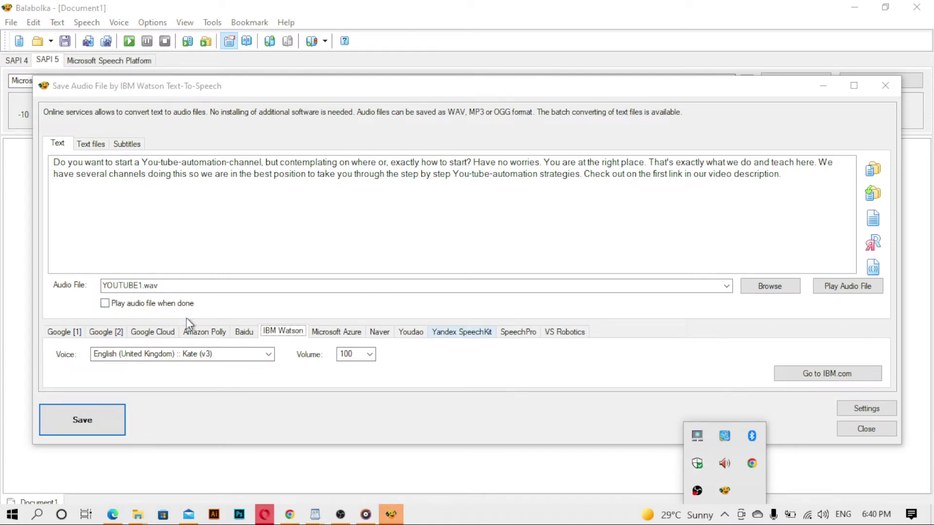
click(267, 355)
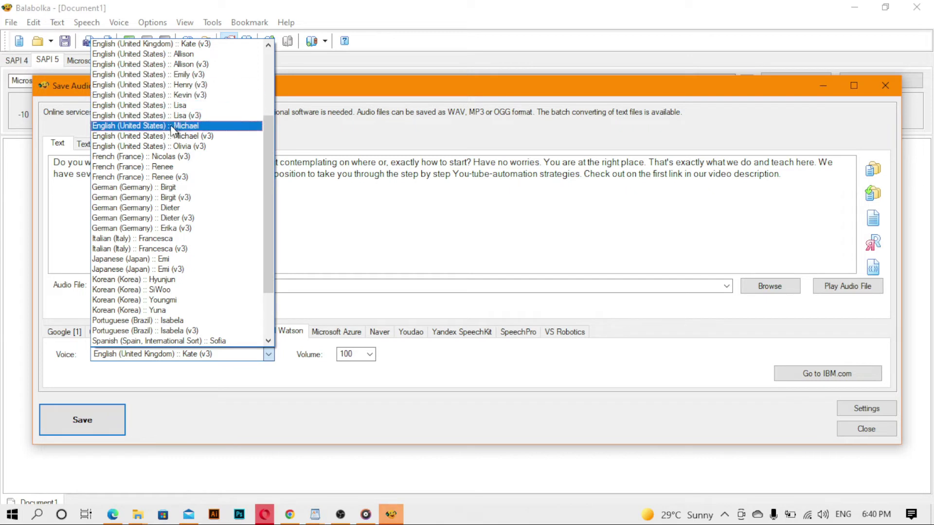
click(171, 147)
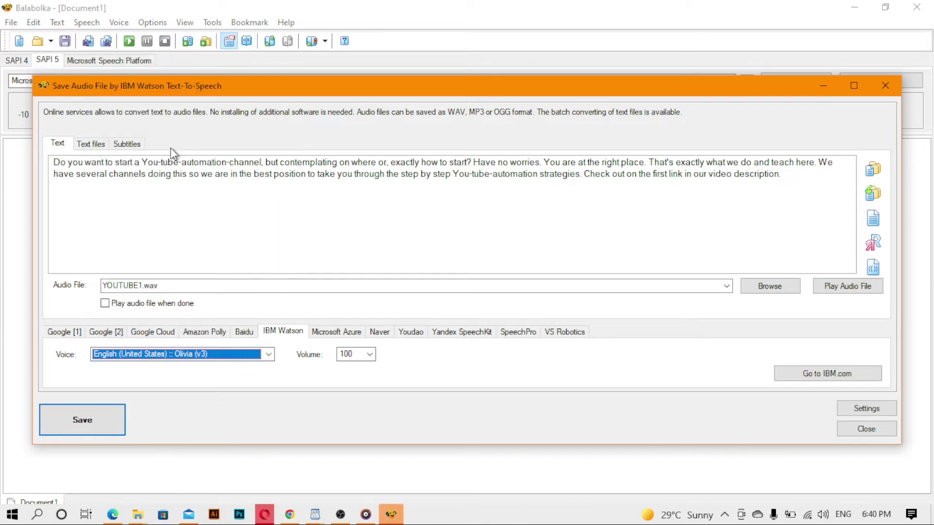
click(92, 421)
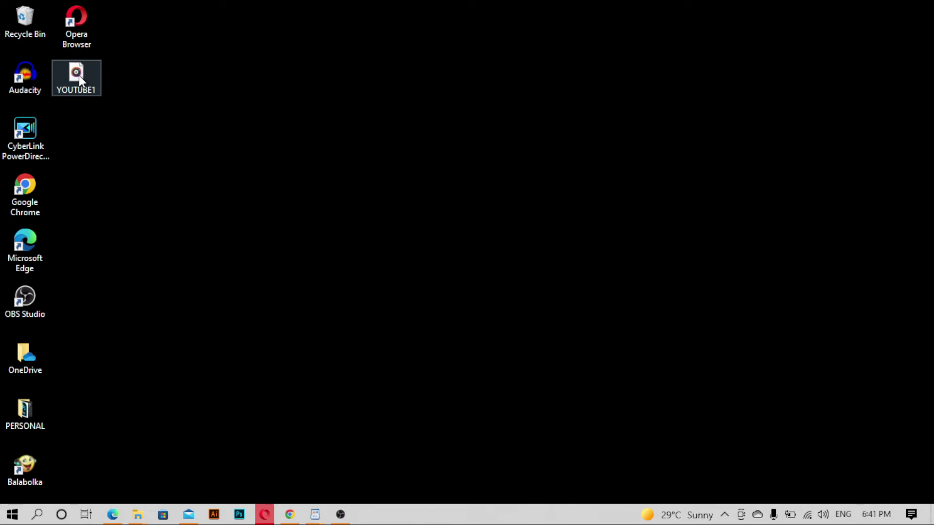
Play the regenerated YOUTUBE1 file from the desktop and compare it with the Olivia voice in the Watson demo page.
double_click(79, 76)
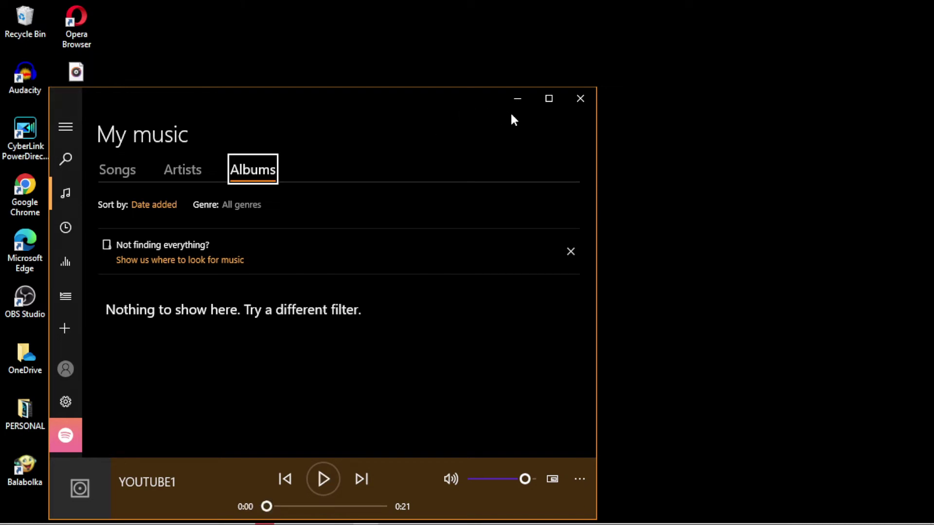
click(520, 101)
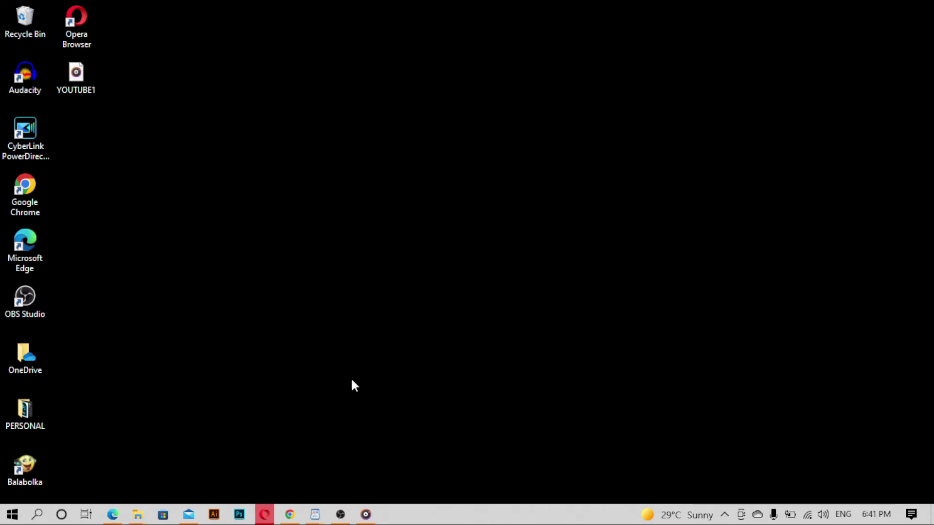
mouse_move(294, 518)
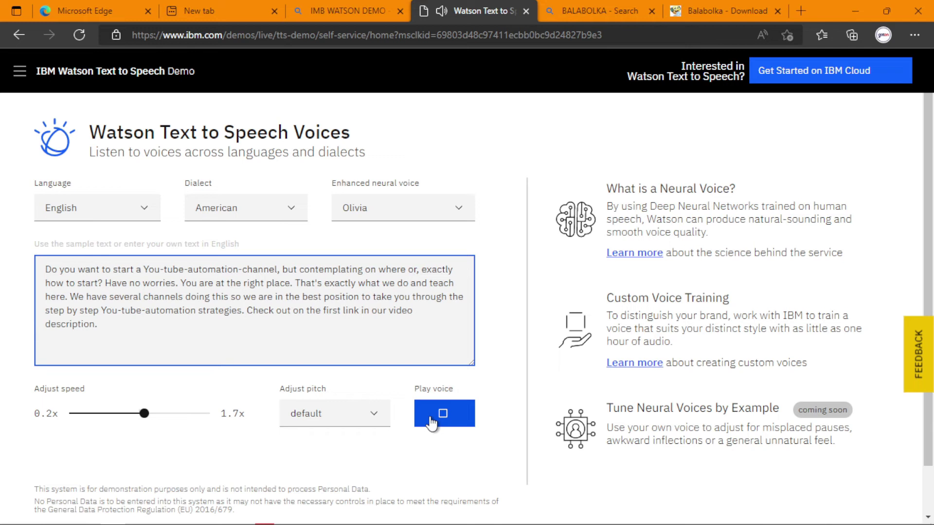
click(431, 419)
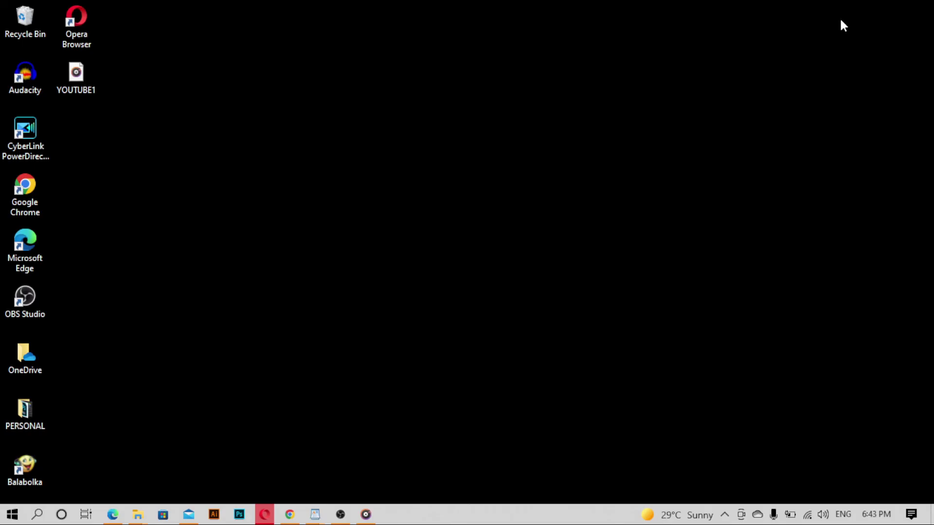
Restore Balabolka from the desktop and reopen its online TTS service window.
click(724, 515)
click(725, 488)
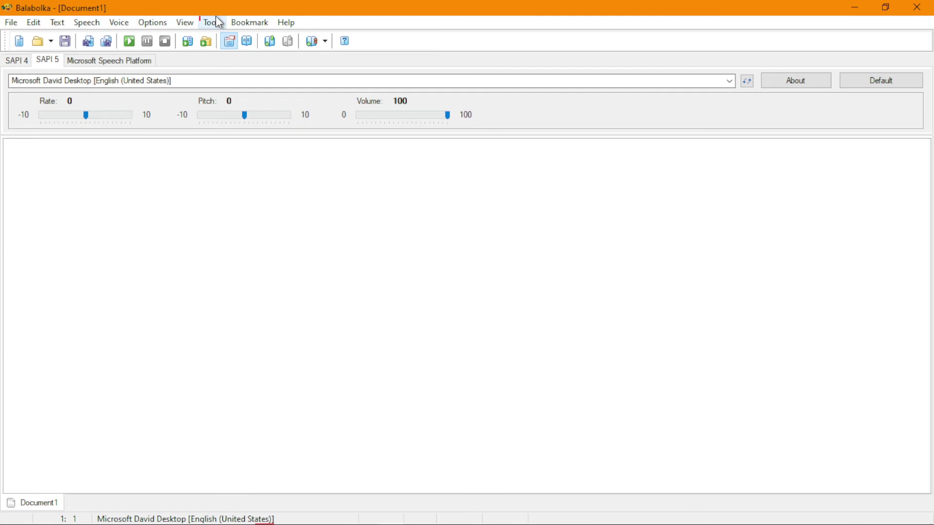
click(212, 22)
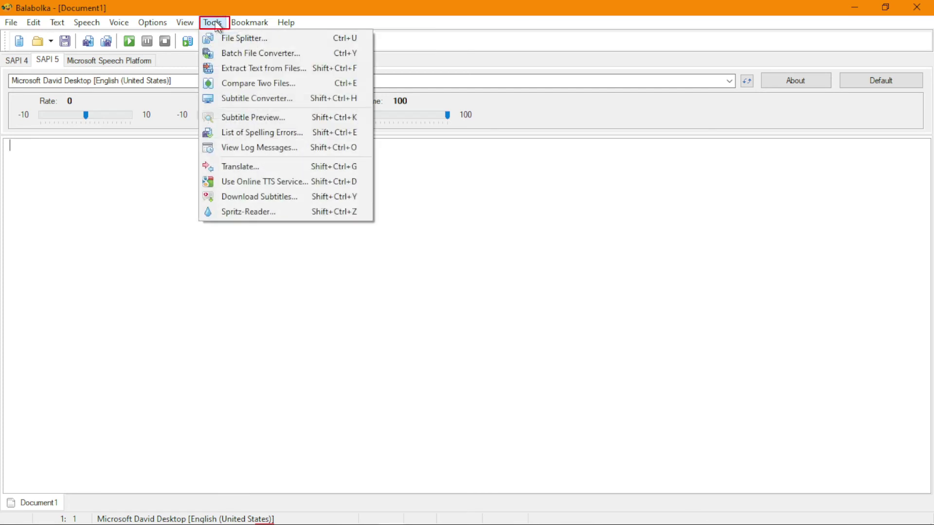
click(237, 180)
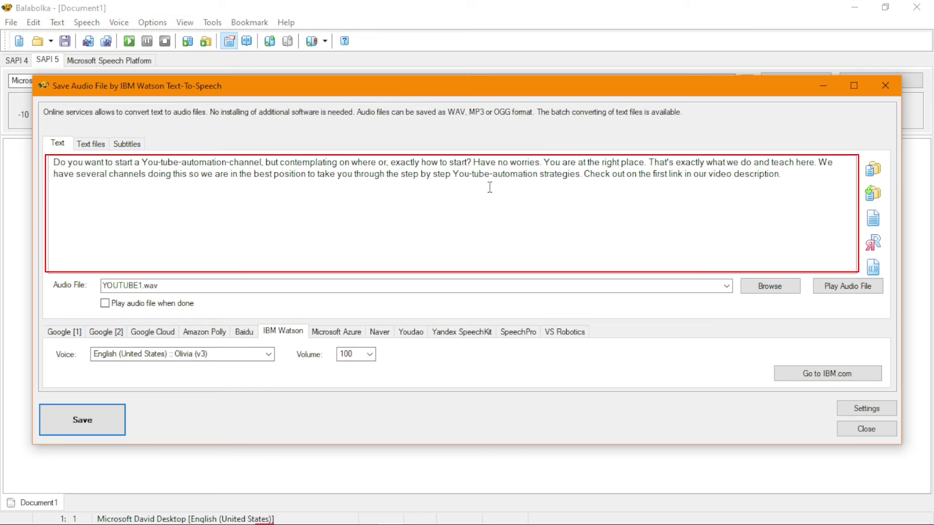
Review the audio file name and the IBM Watson voice list, keeping English (United States) :: Olivia (v3).
click(310, 286)
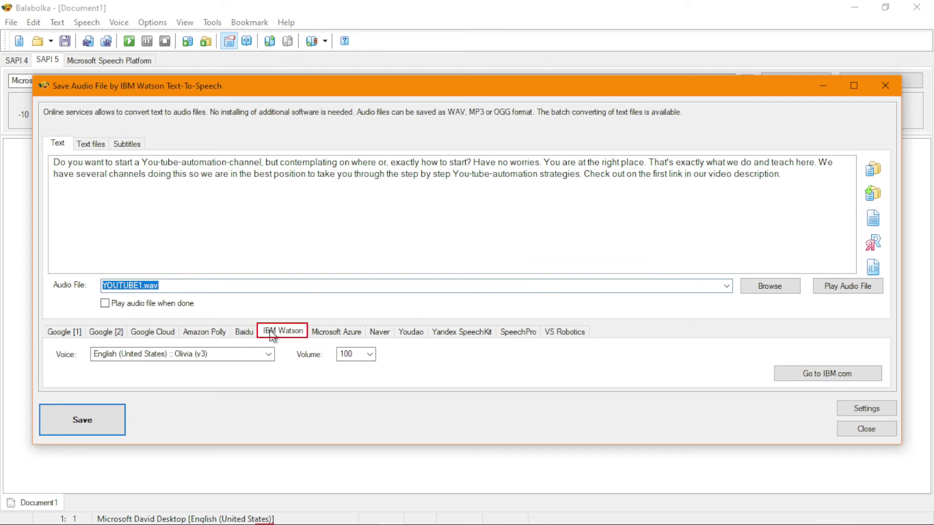
click(267, 355)
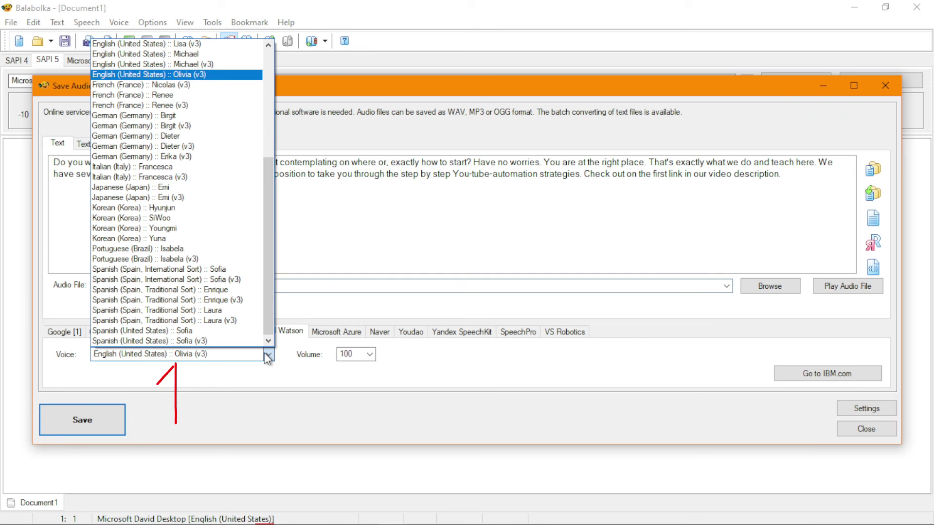
click(429, 365)
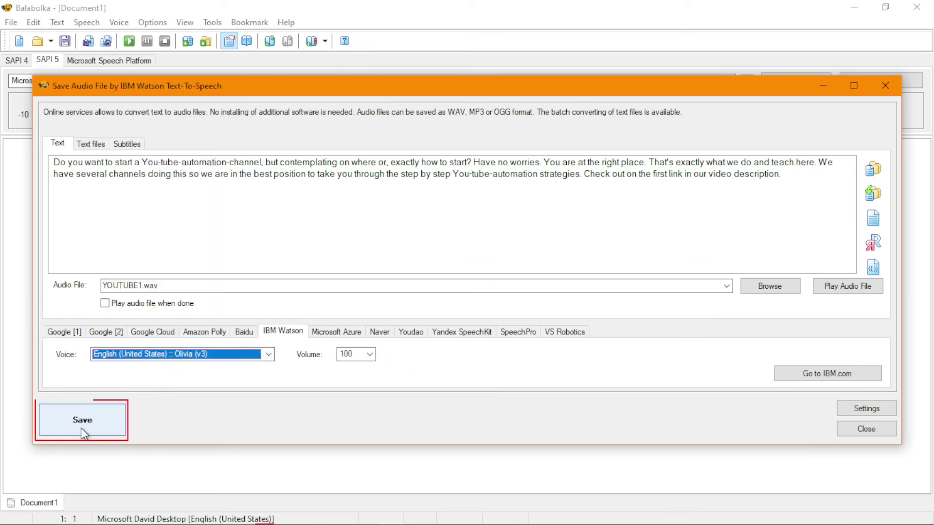